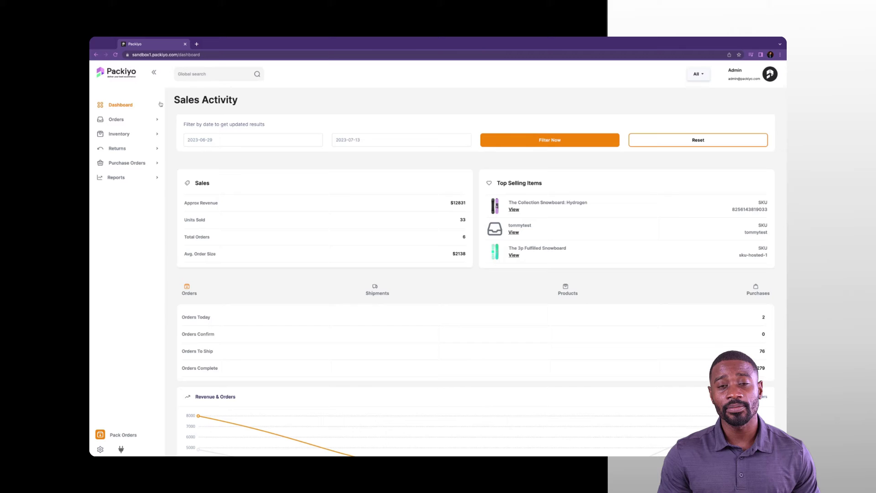
Expand the Orders, Inventory, Returns and Purchase Orders sections of the sidebar
left_click(124, 124)
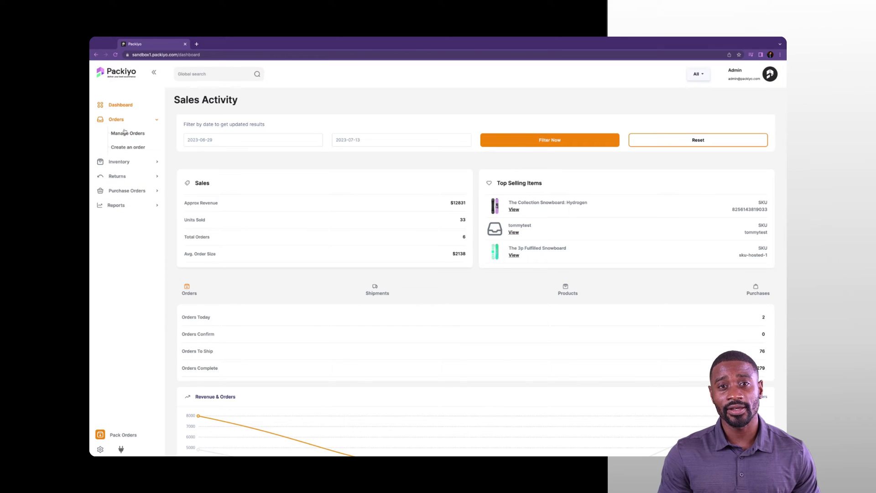
left_click(123, 163)
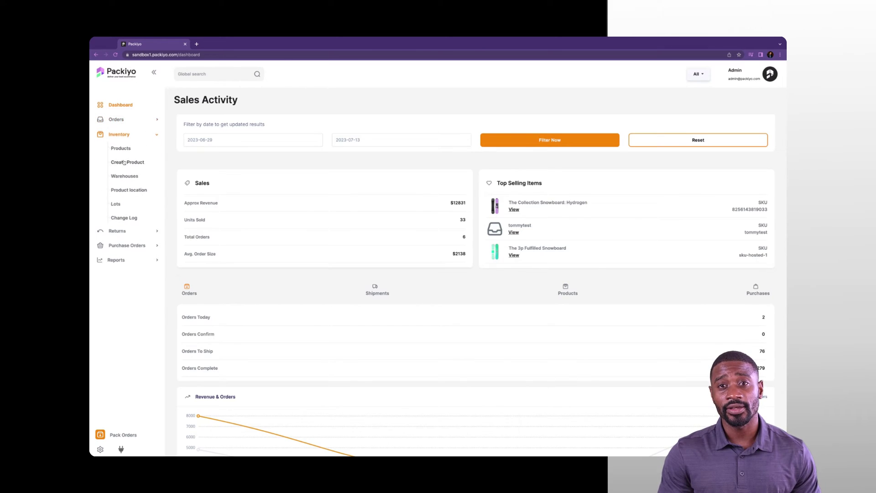
left_click(124, 233)
left_click(124, 191)
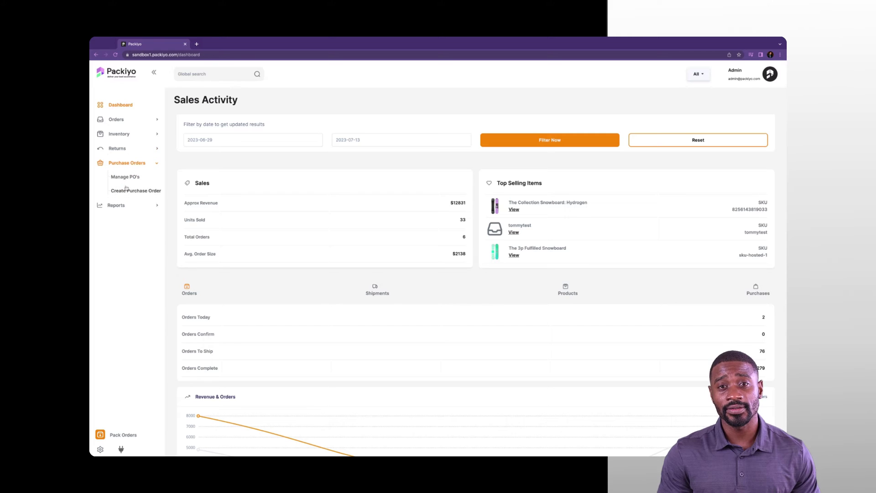
left_click(154, 73)
mouse_move(102, 206)
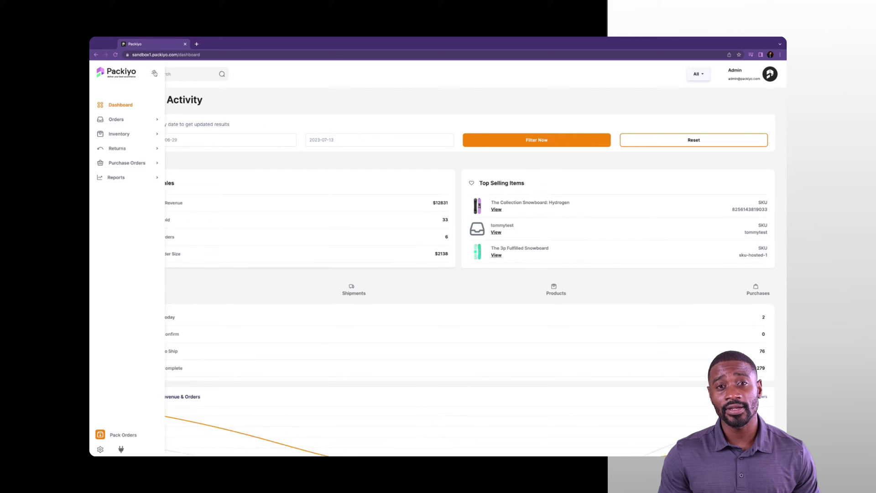
Browse the settings list, return to Sales Activity, and clear and close the global search
left_click(101, 450)
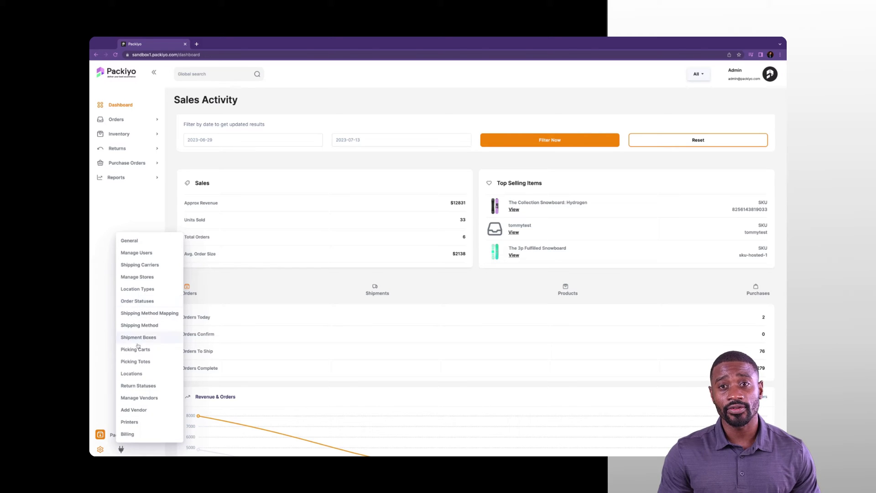
left_click(103, 418)
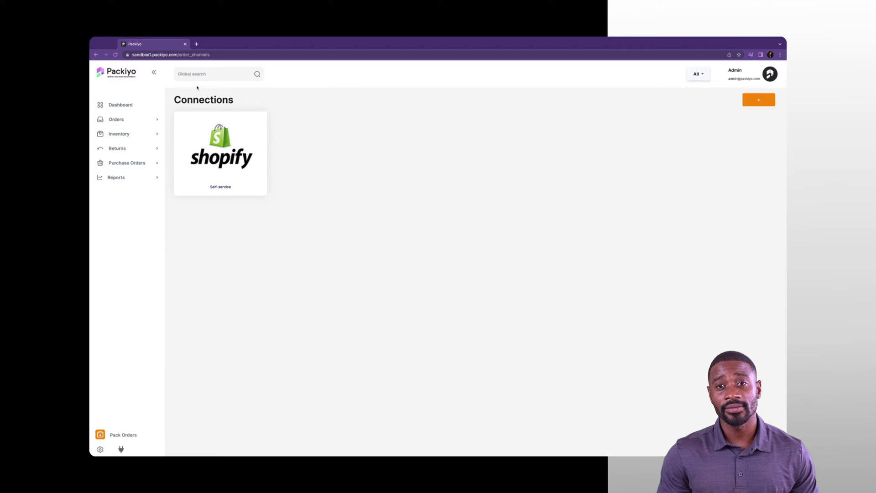
left_click(130, 107)
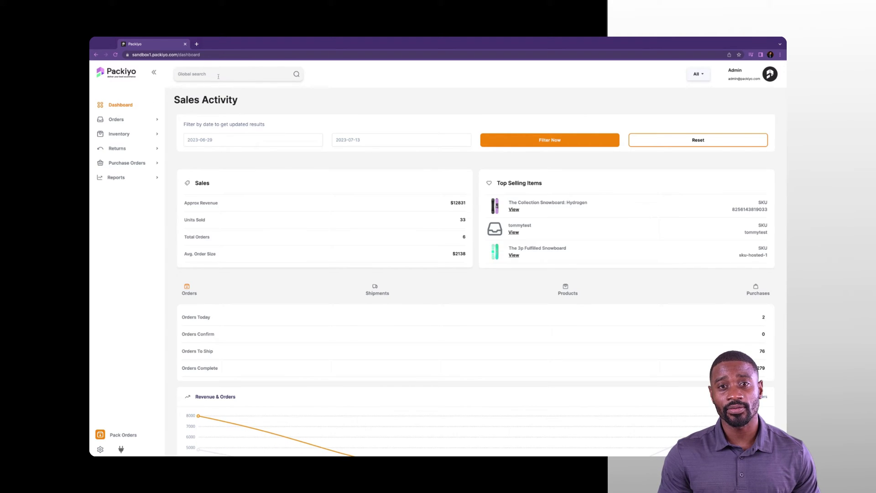
type("kit")
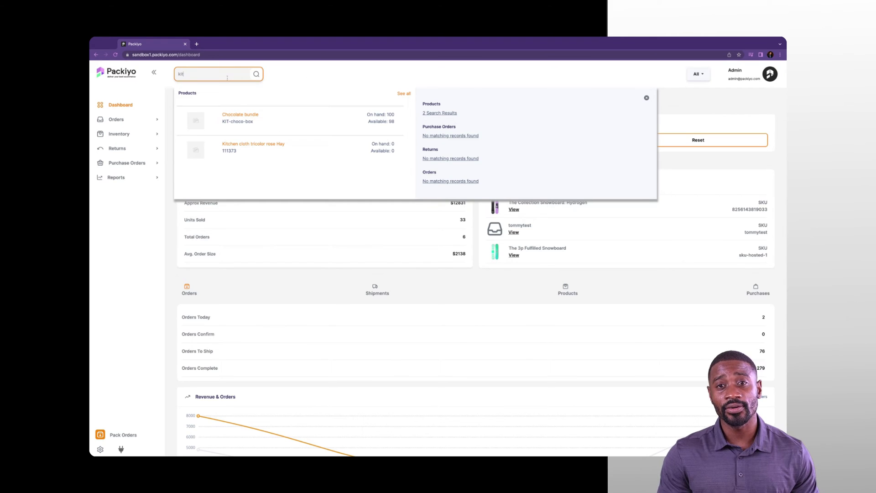
key("BackSpace")
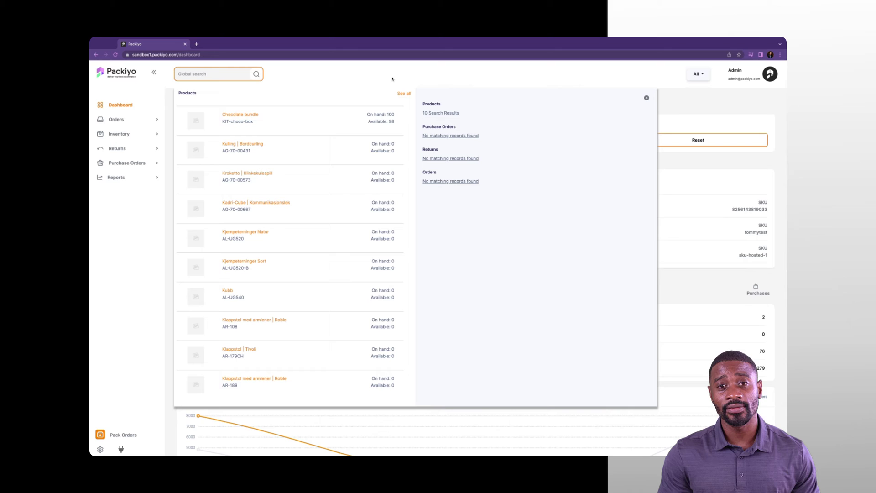
left_click(647, 98)
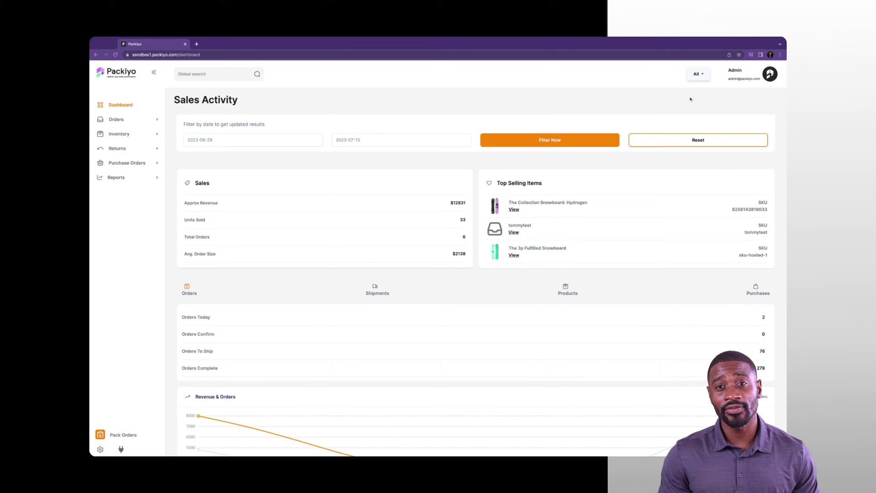
Filter to Packiyo Merch Store, collapse the sidebar, and open order TEST456
left_click(708, 77)
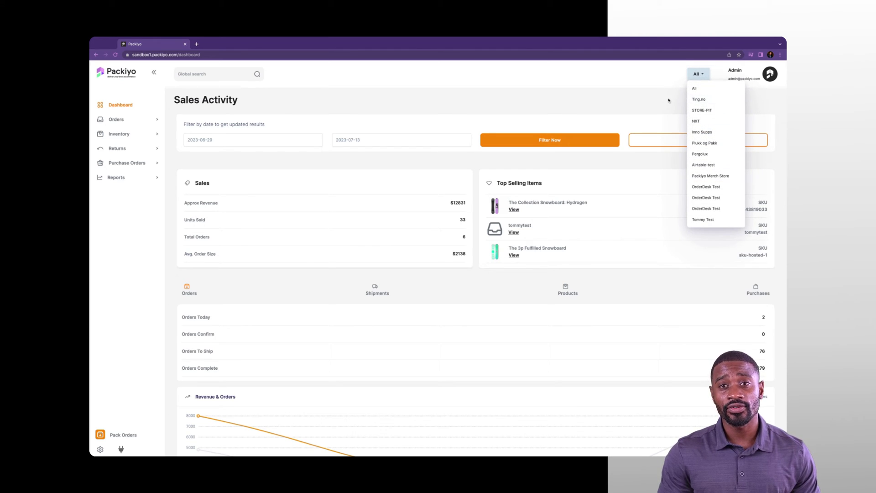
left_click(710, 176)
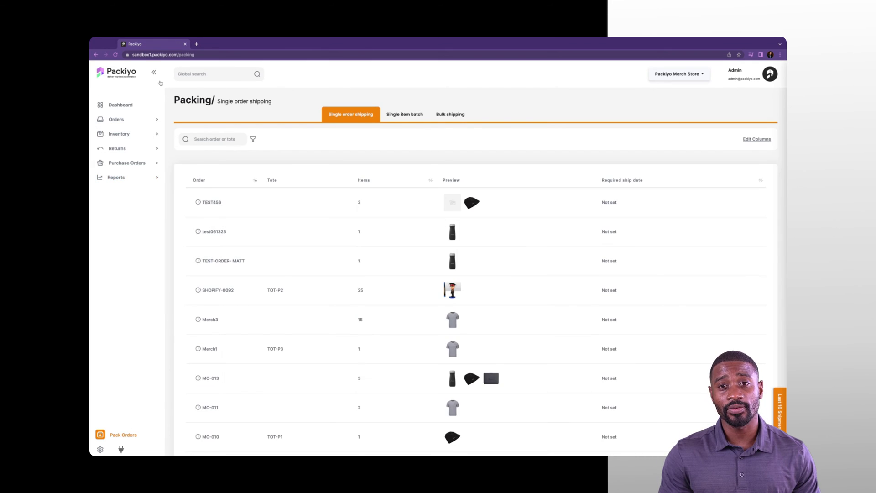
left_click(155, 72)
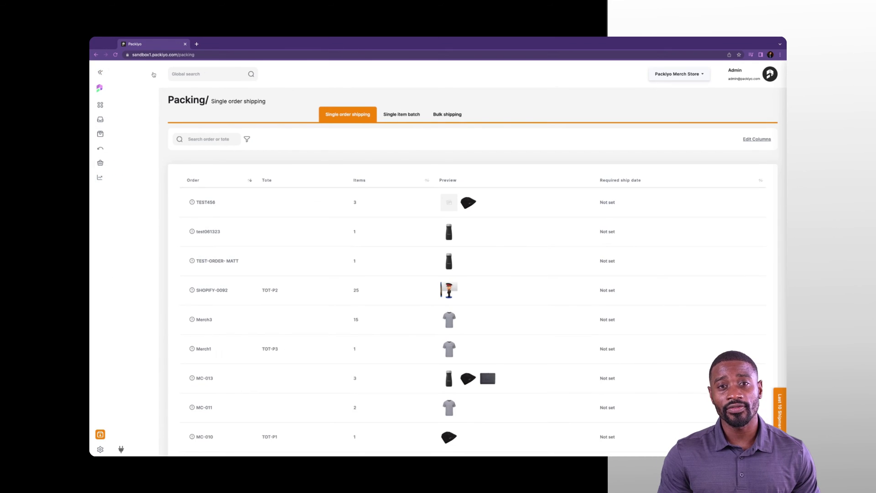
left_click(253, 210)
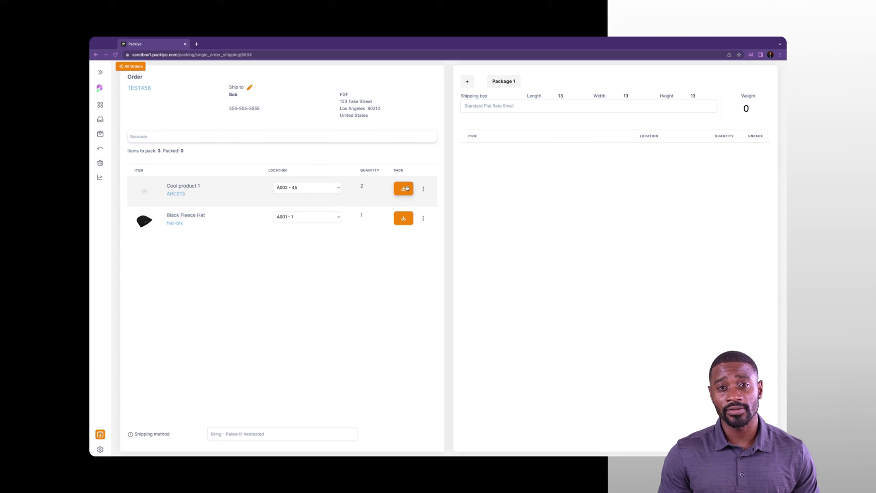
Pack Cool product 1 and Black Fleece Hat, keeping the Standard Flat Rate Small box and current shipping method
left_click(404, 189)
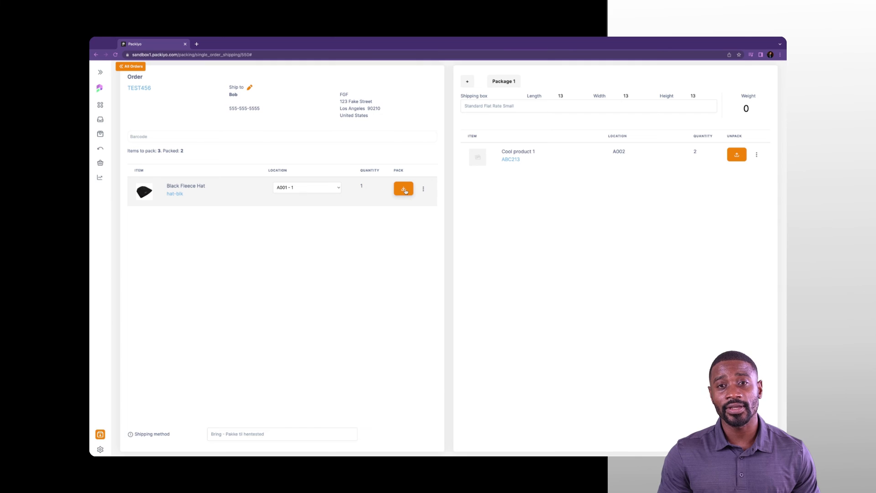
left_click(404, 189)
left_click(490, 109)
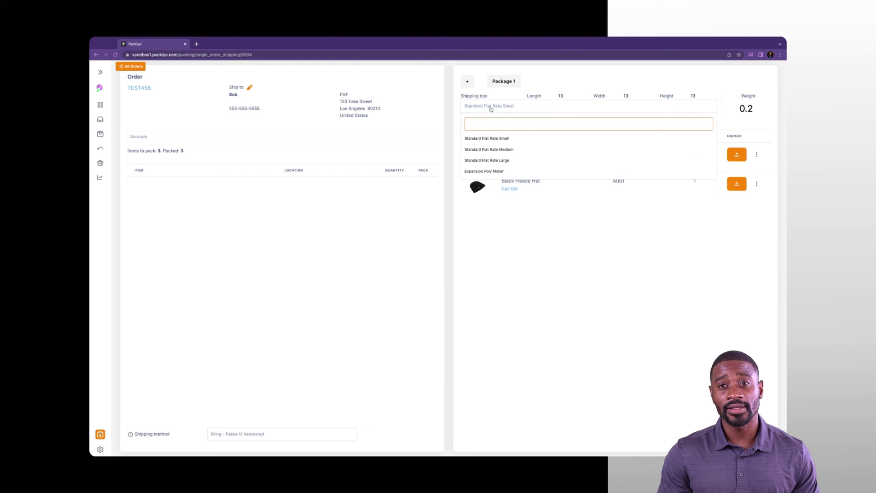
left_click(399, 270)
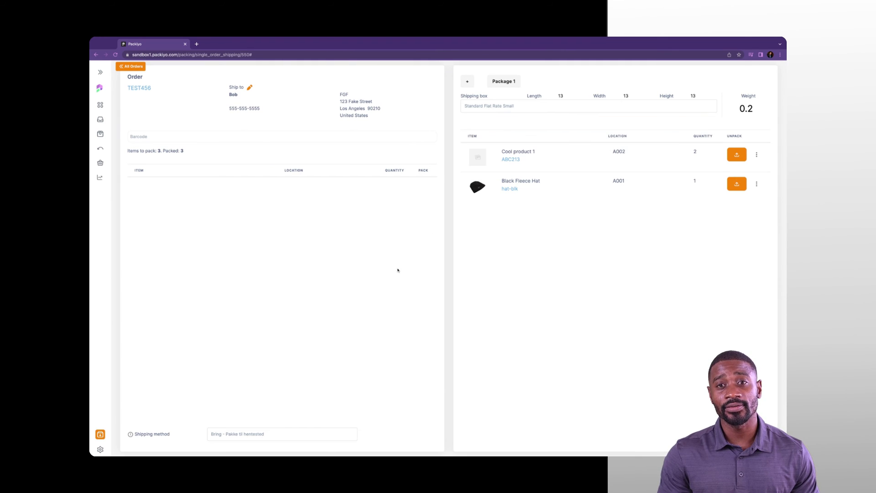
left_click(289, 432)
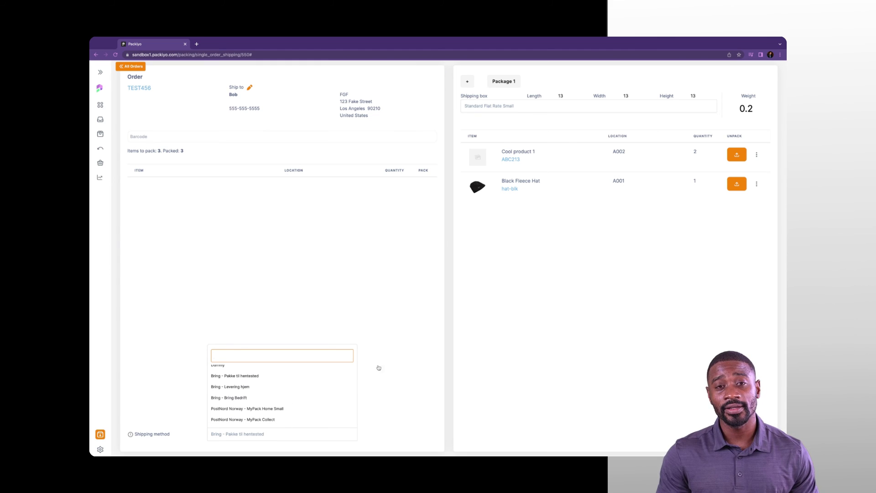
left_click(539, 309)
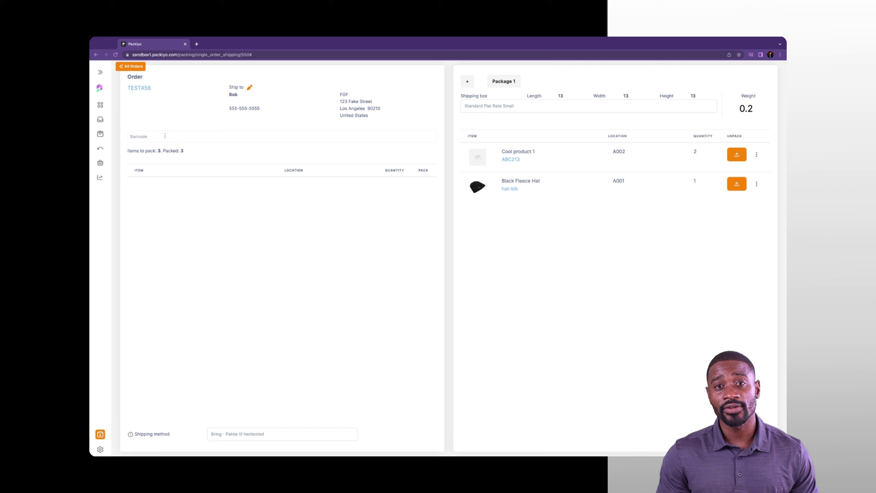
Use the collapsed sidebar's Dashboard icon to reload the Sales Activity view
mouse_move(100, 108)
left_click(116, 108)
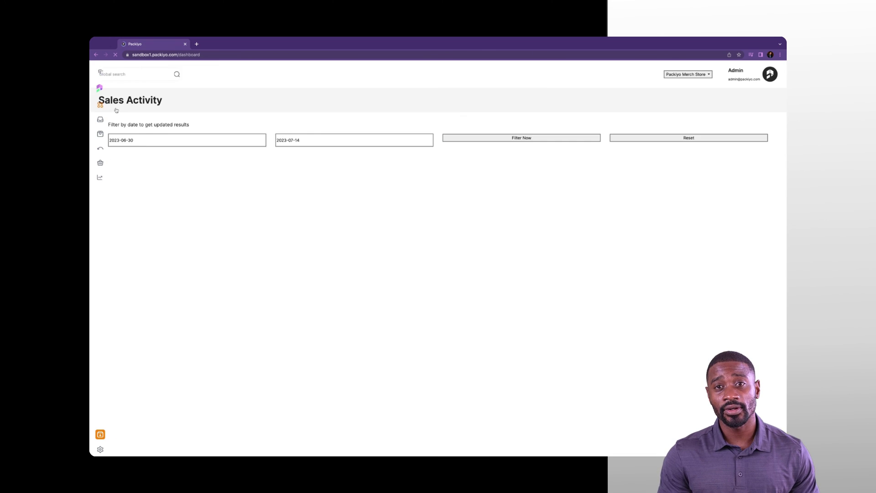